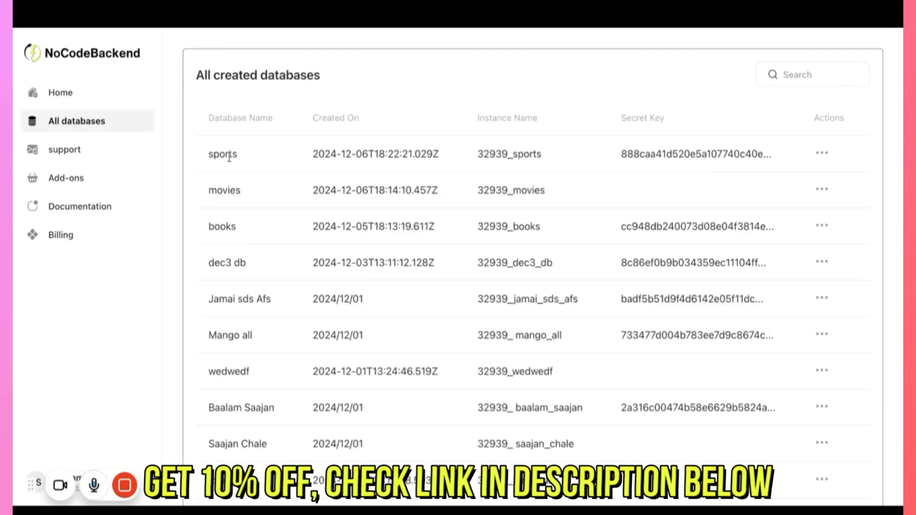
Open the sports database's tables and define a new outdoor_sports column named popularity with the Dropdown type.
{"action": "left_click", "coordinate": [822, 154]}
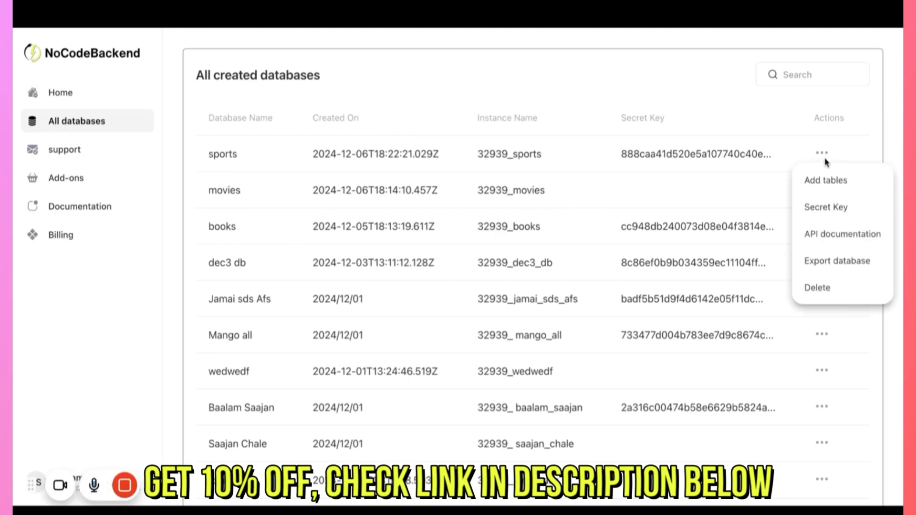
{"action": "left_click", "coordinate": [830, 181]}
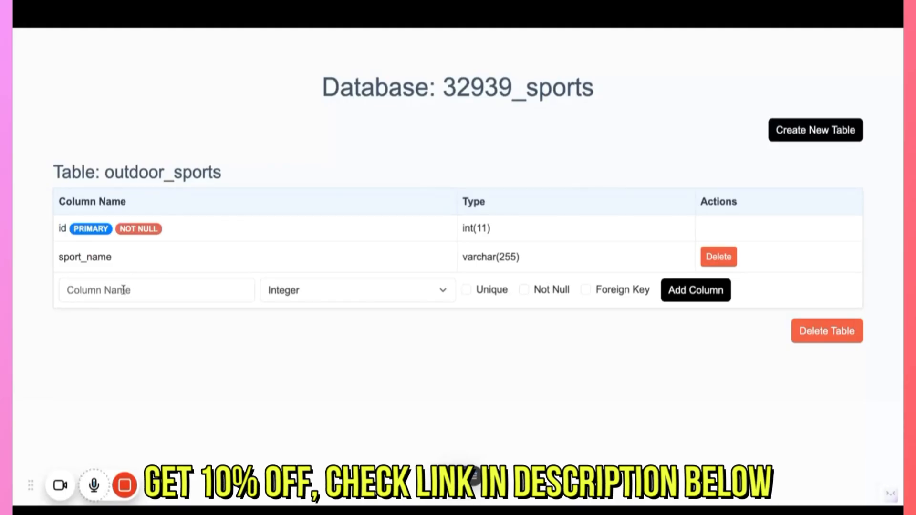
{"action": "left_click", "coordinate": [167, 289]}
{"action": "type", "text": "popularity"}
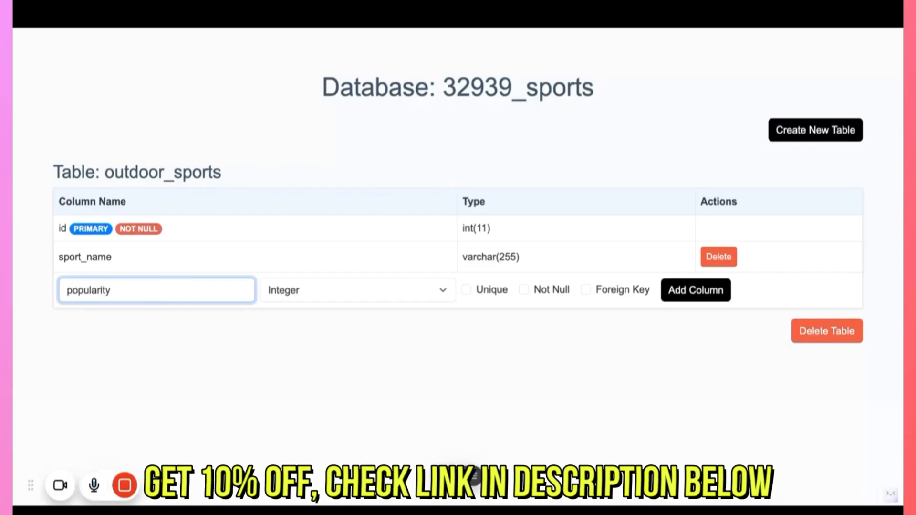
{"action": "left_click", "coordinate": [326, 290]}
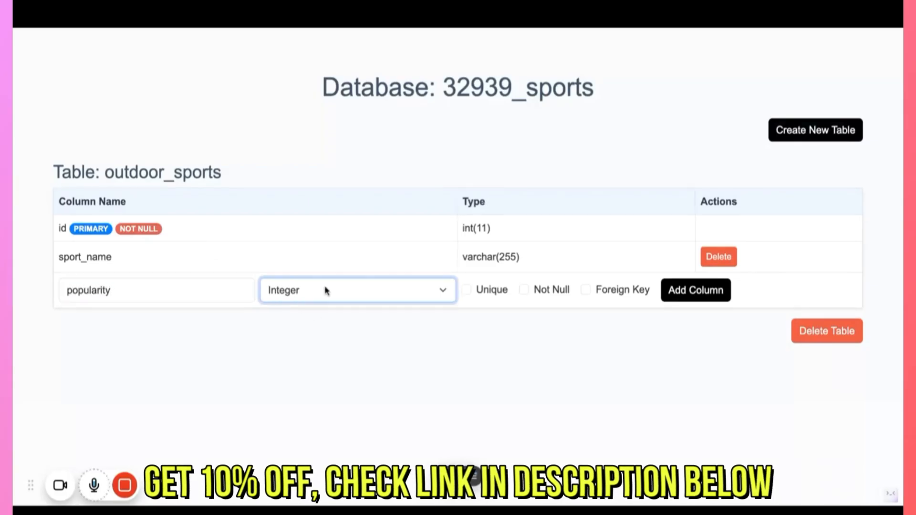
{"action": "left_click", "coordinate": [413, 301]}
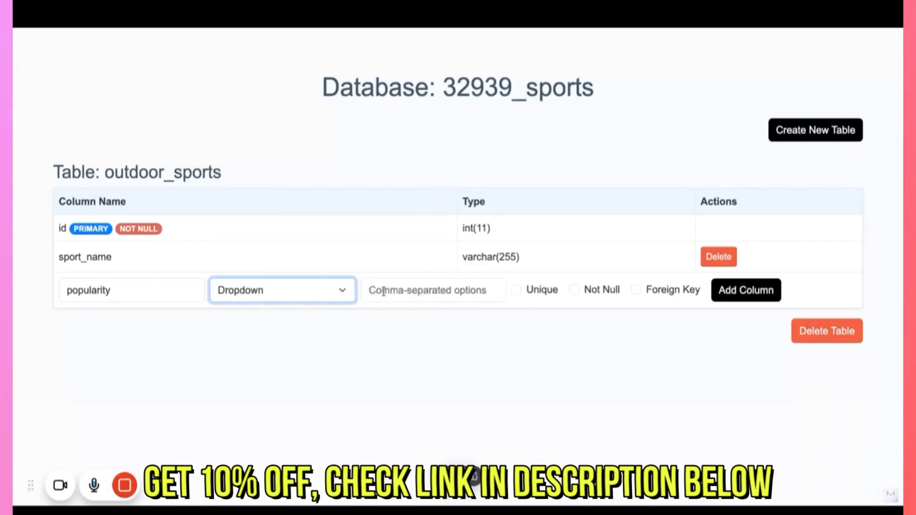
Enter "very popular, less popular, unknown" as the popularity column's dropdown options and add the column to outdoor_sports.
{"action": "left_click", "coordinate": [408, 290]}
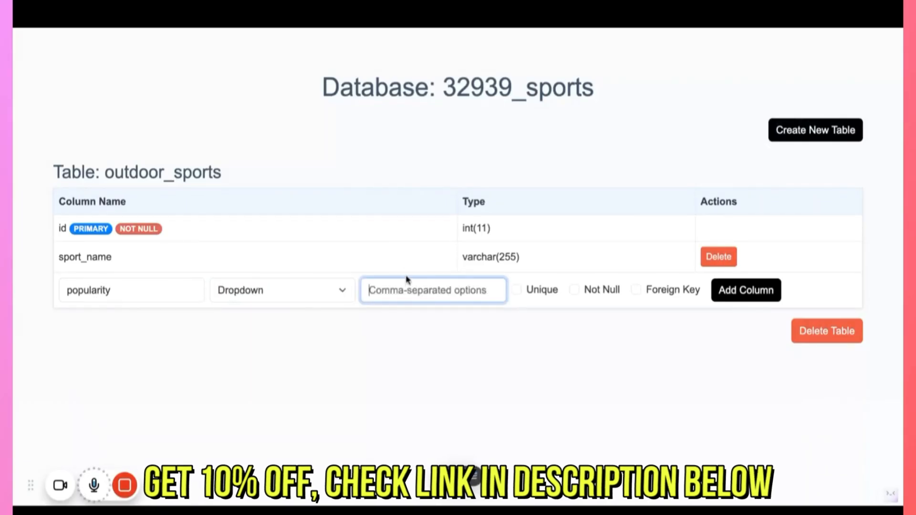
{"action": "type", "text": "vaery"}
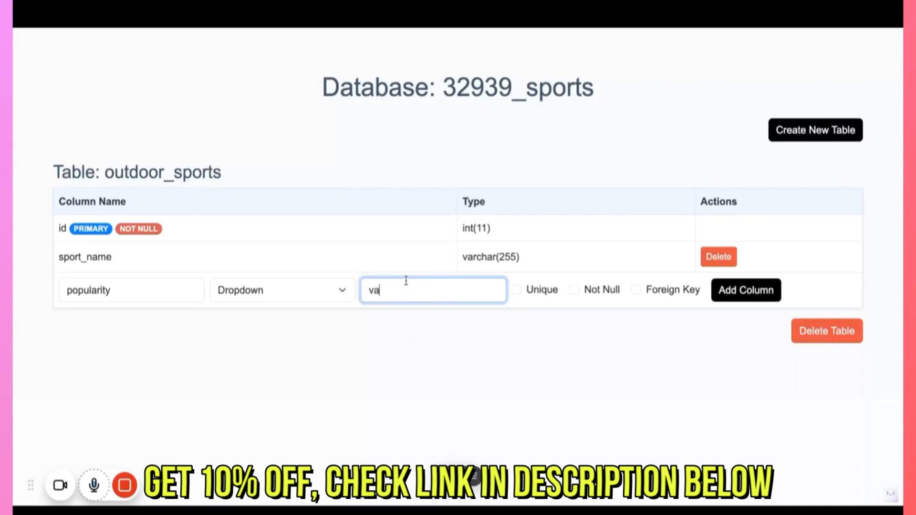
{"action": "key", "text": "BackSpace"}
{"action": "key", "text": "BackSpace"}
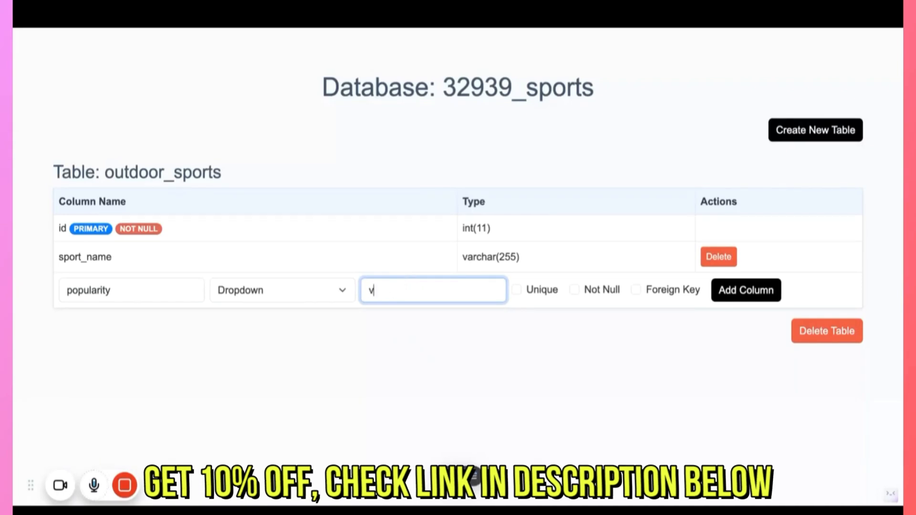
{"action": "type", "text": "popular,"}
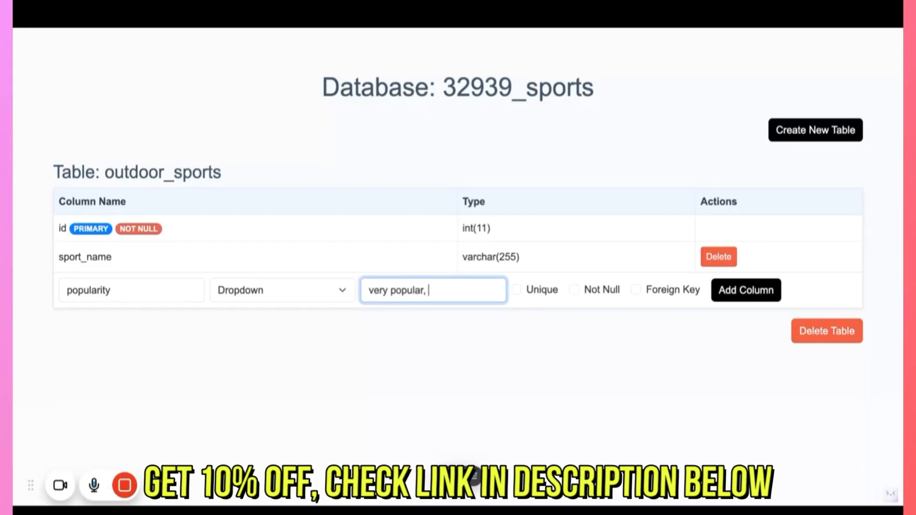
{"action": "type", "text": " less po"}
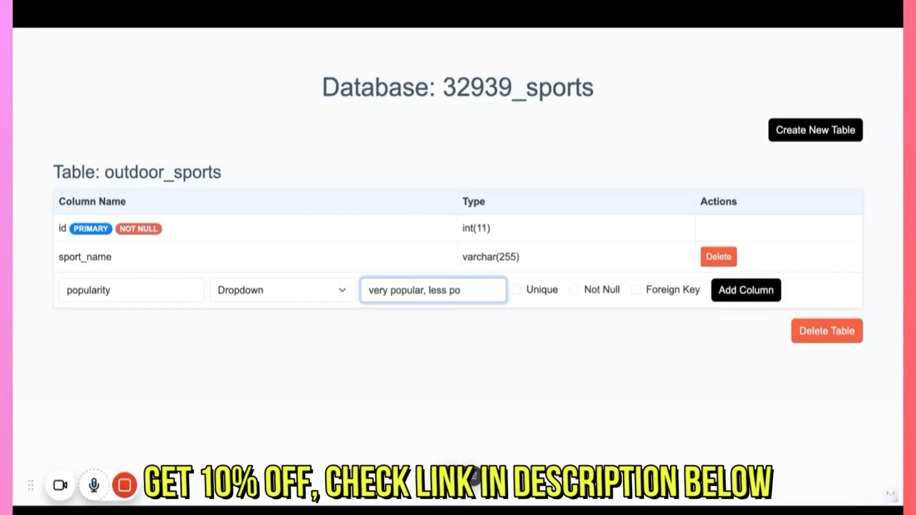
{"action": "type", "text": "llar"}
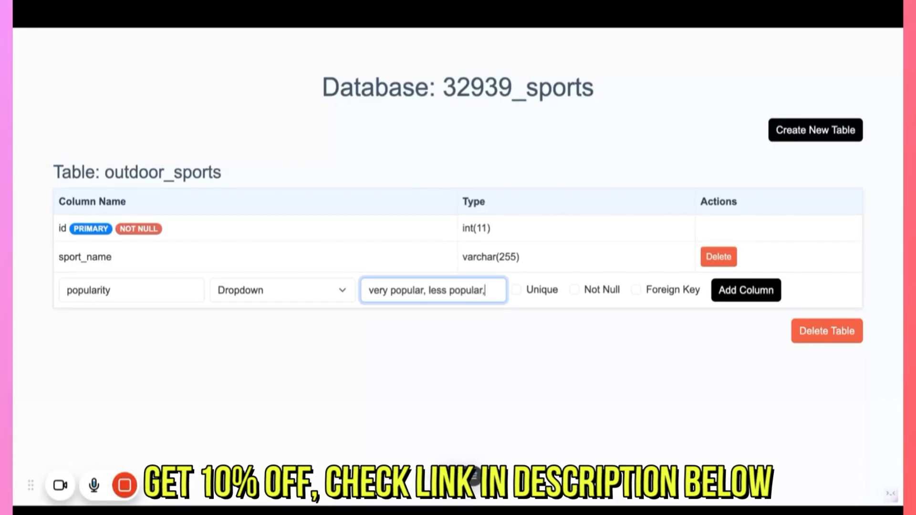
{"action": "type", "text": ", un"}
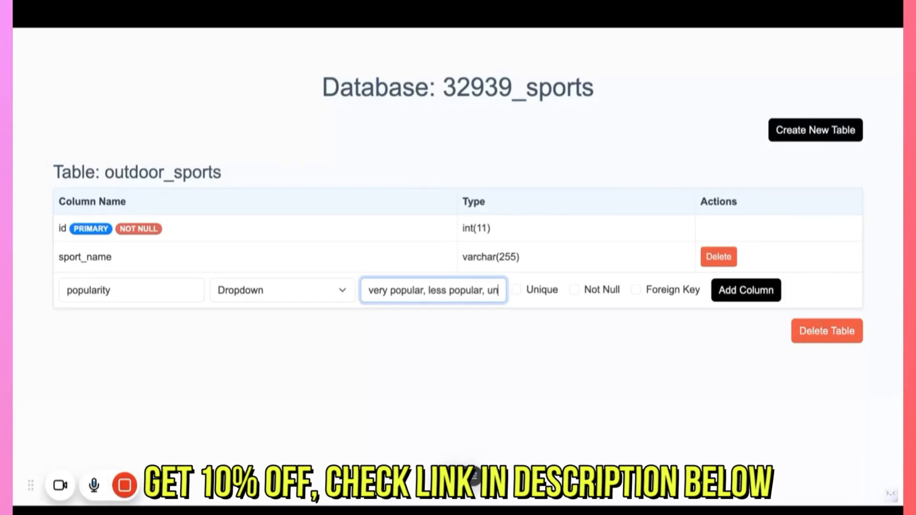
{"action": "type", "text": "known"}
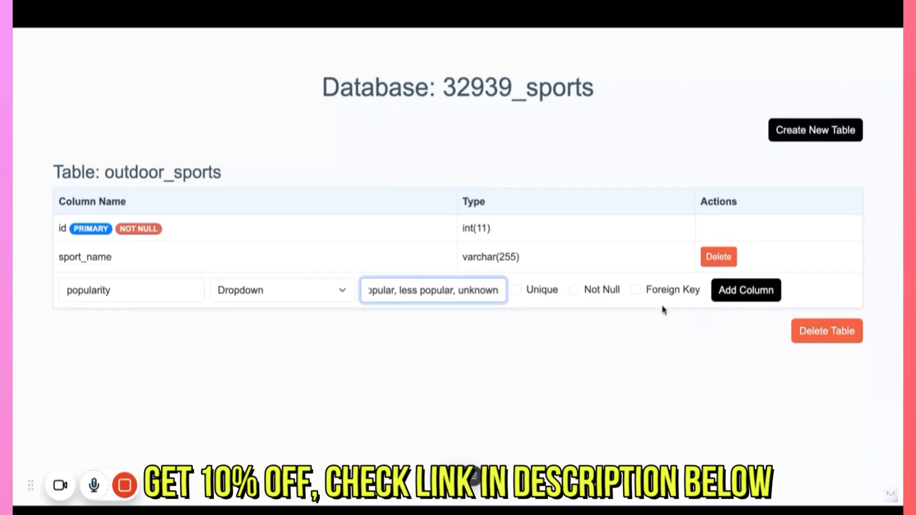
{"action": "left_click", "coordinate": [760, 292]}
{"action": "left_click", "coordinate": [741, 297]}
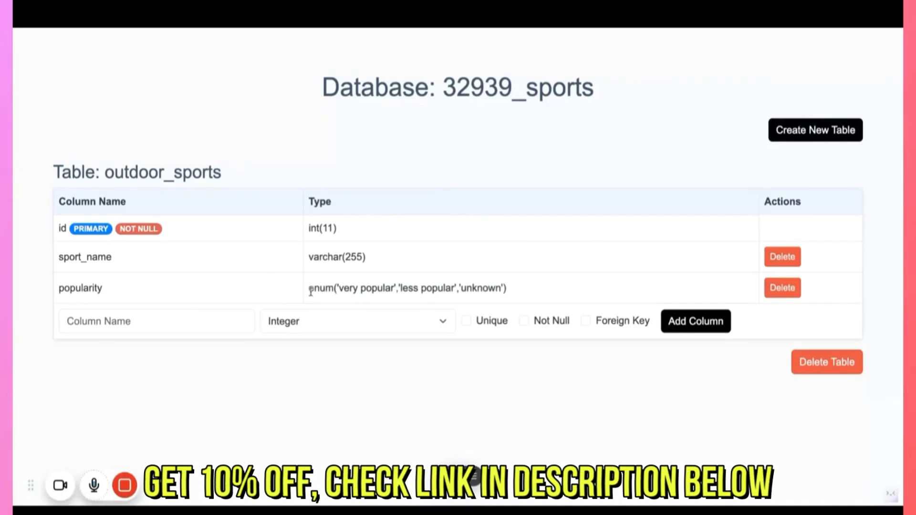
{"action": "left_click_drag", "start_coordinate": [310, 291], "coordinate": [334, 289]}
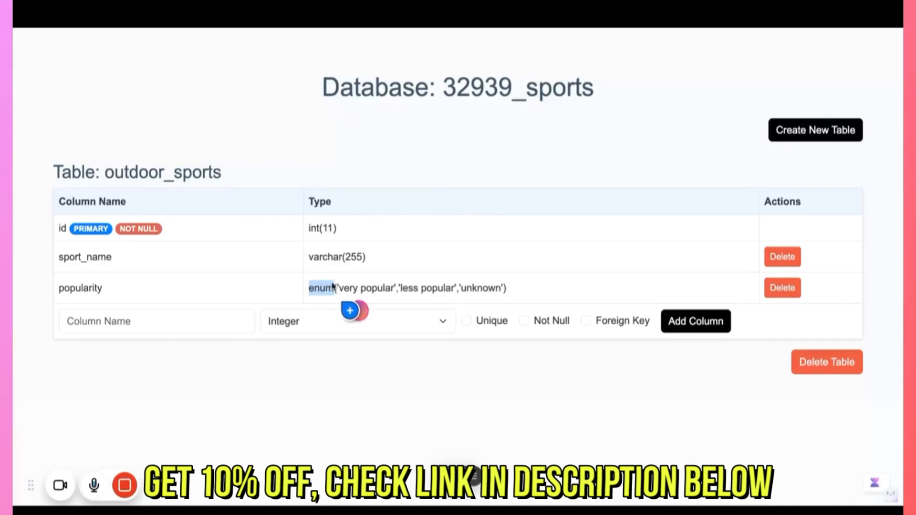
{"action": "left_click", "coordinate": [387, 154]}
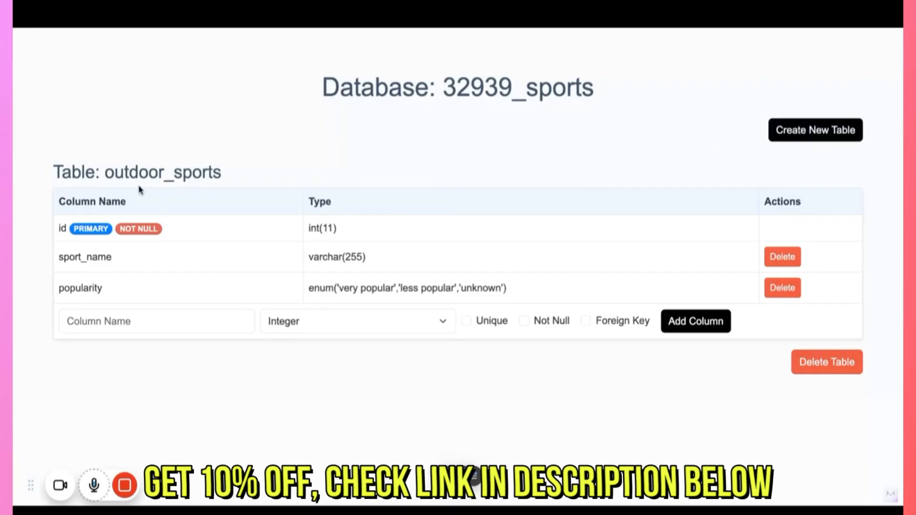
Create a new table named Indoor sports in the sports database.
{"action": "left_click", "coordinate": [815, 130]}
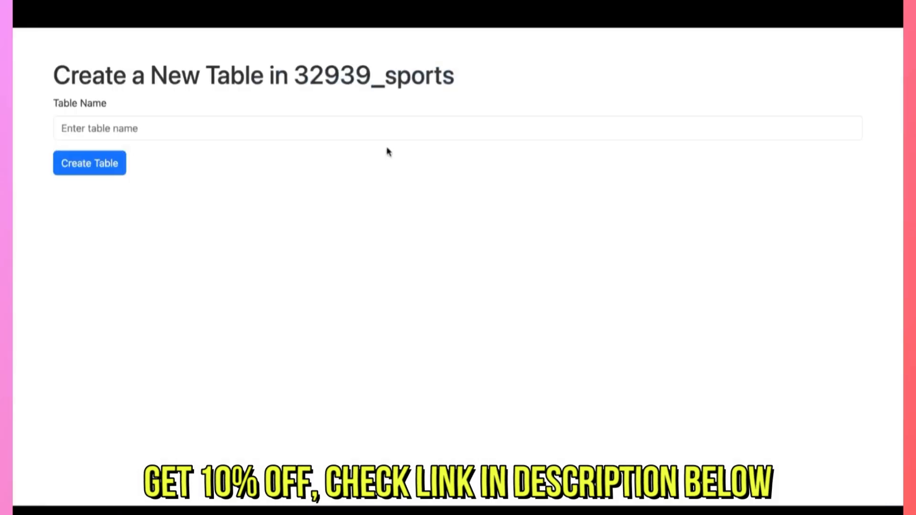
{"action": "left_click", "coordinate": [242, 128]}
{"action": "type", "text": "lndoor sports"}
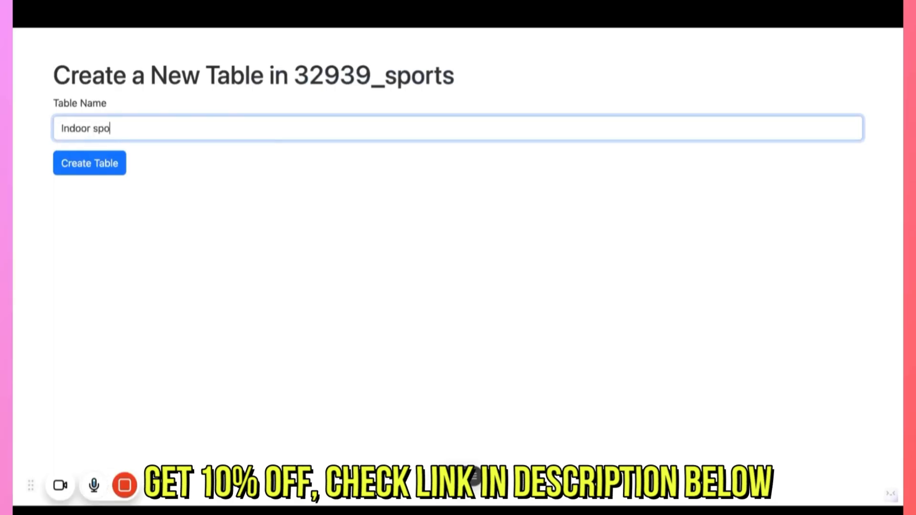
{"action": "left_click", "coordinate": [96, 168]}
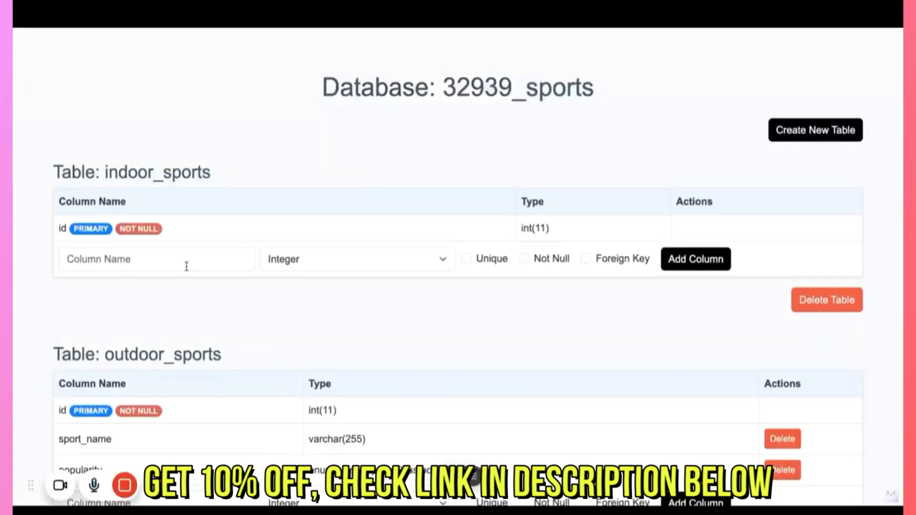
Add a unique Short Text column named sport name to the indoor_sports table.
{"action": "scroll", "coordinate": [186, 267], "scroll_direction": "down", "scroll_amount": 2}
{"action": "scroll", "coordinate": [184, 265], "scroll_direction": "up", "scroll_amount": 2}
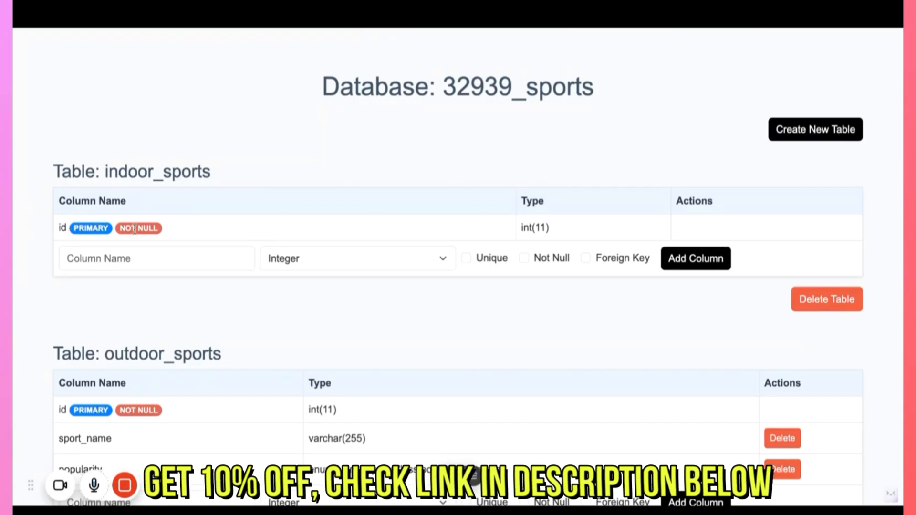
{"action": "left_click", "coordinate": [137, 260]}
{"action": "type", "text": "sport name"}
{"action": "left_click", "coordinate": [381, 254]}
{"action": "left_click", "coordinate": [308, 280]}
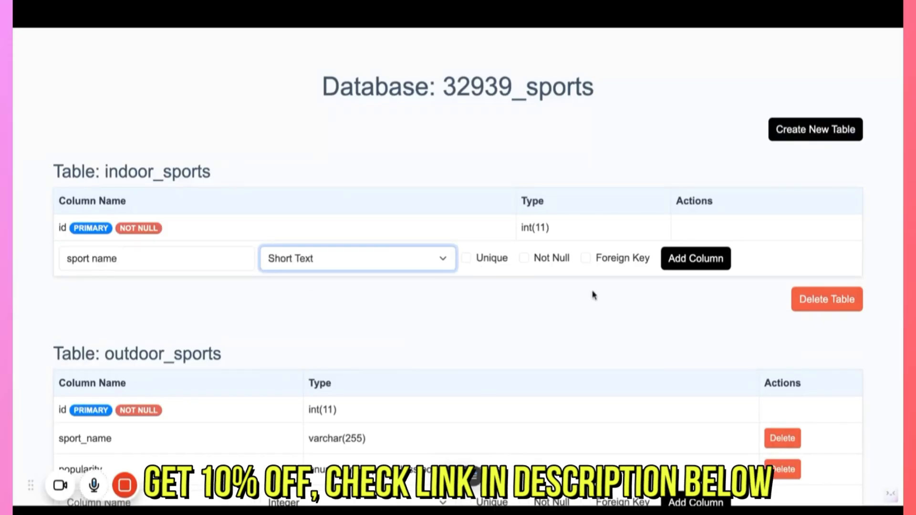
{"action": "left_click", "coordinate": [687, 262]}
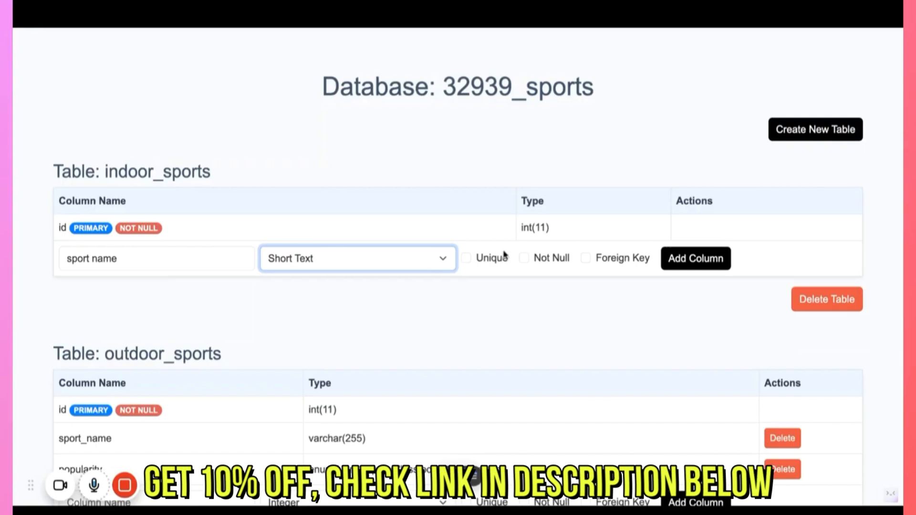
{"action": "left_click", "coordinate": [466, 258]}
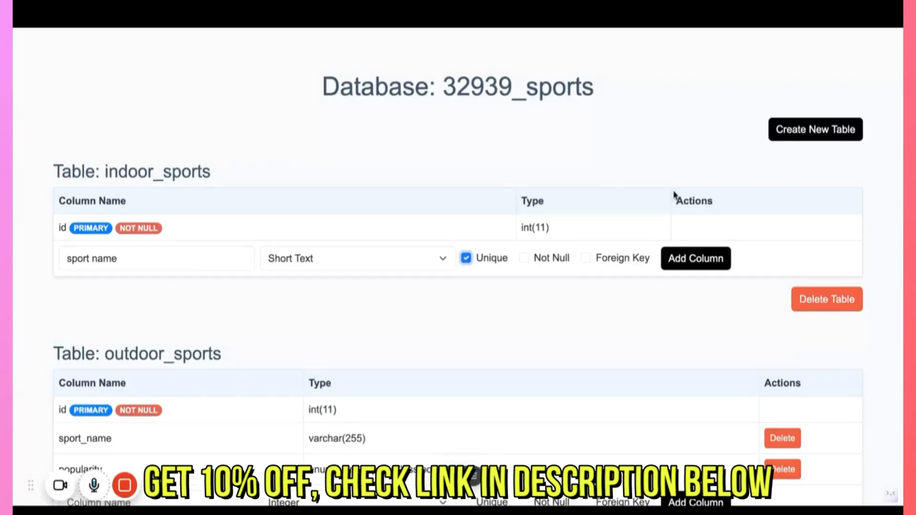
{"action": "left_click", "coordinate": [700, 263]}
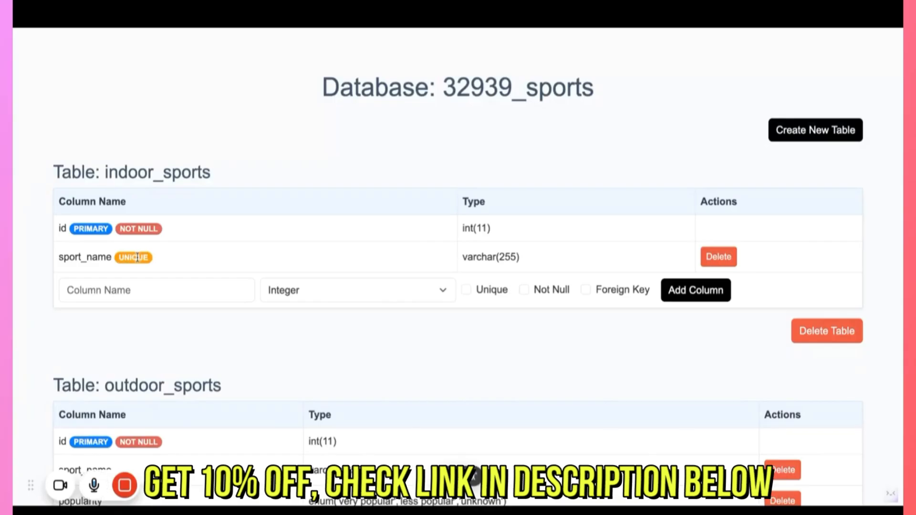
Add a popularity column of type Dropdown to indoor_sports, pasting option text copied from the outdoor_sports popularity column.
{"action": "scroll", "coordinate": [180, 348], "scroll_direction": "down", "scroll_amount": 3}
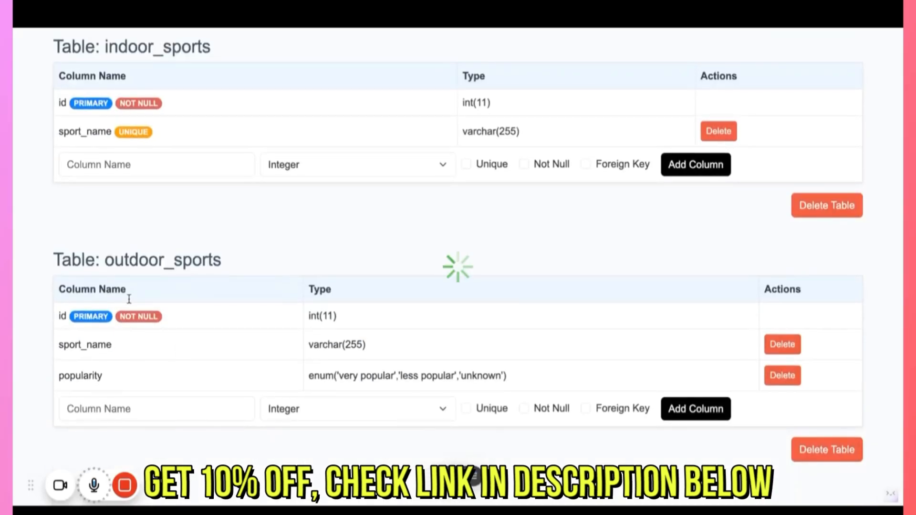
{"action": "left_click", "coordinate": [143, 167]}
{"action": "type", "text": "popularity"}
{"action": "left_click", "coordinate": [310, 166]}
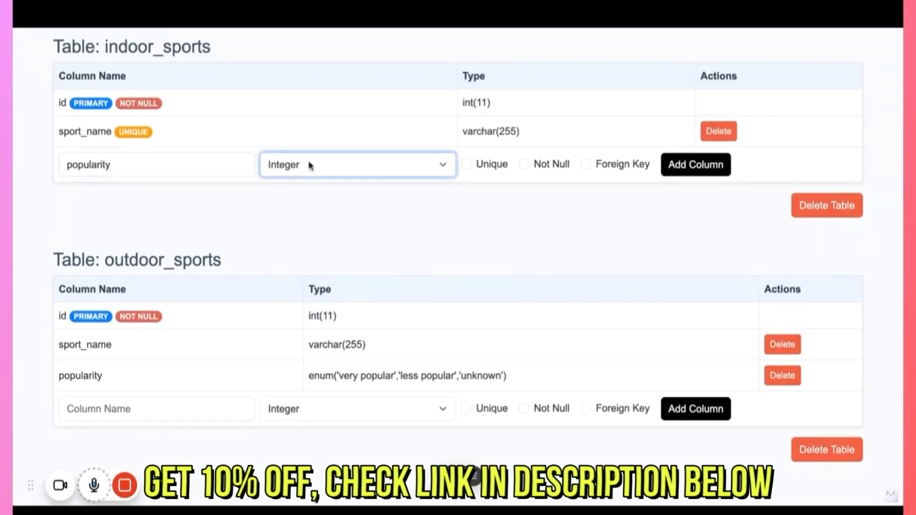
{"action": "left_click", "coordinate": [385, 366]}
{"action": "left_click_drag", "start_coordinate": [340, 377], "coordinate": [395, 377]}
{"action": "key", "text": "ctrl+c"}
{"action": "left_click", "coordinate": [404, 162]}
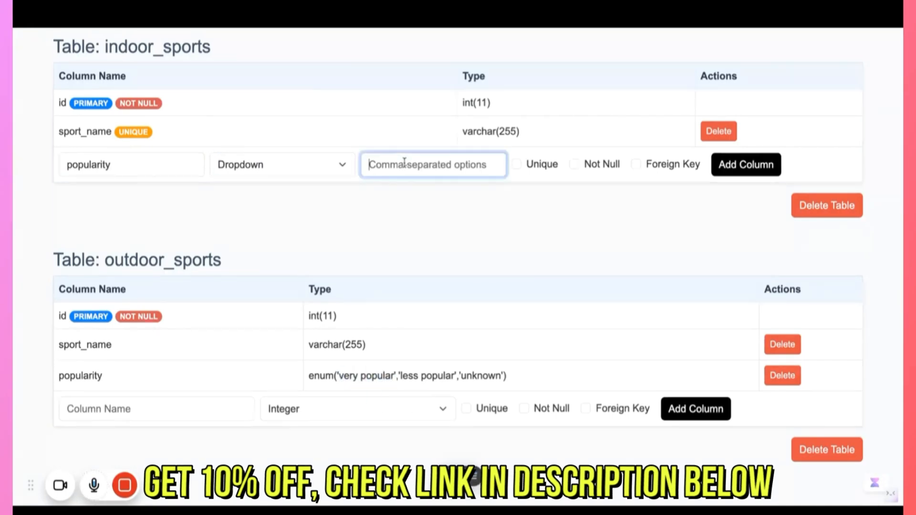
{"action": "key", "text": "ctrl+v"}
{"action": "left_click", "coordinate": [427, 185]}
{"action": "left_click", "coordinate": [578, 189]}
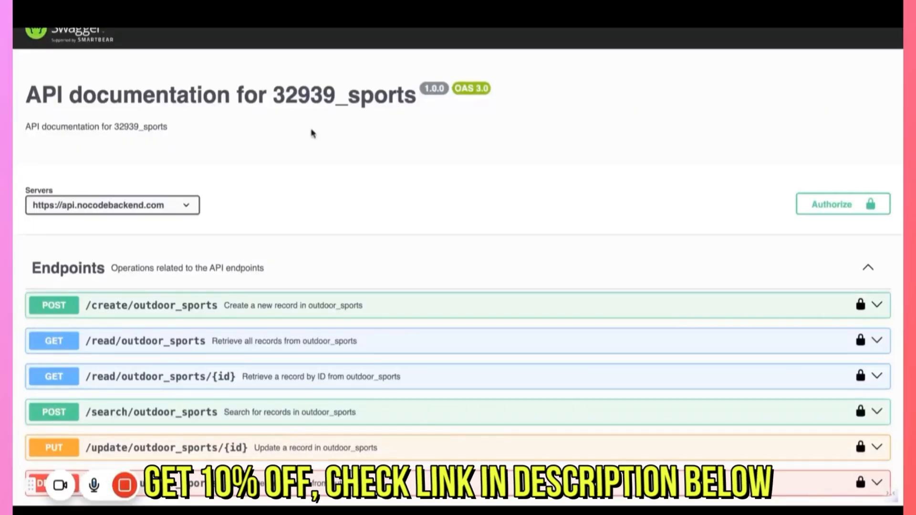
Reload the sports database's API documentation and examine the endpoints for the indoor_sports and outdoor_sports tables.
{"action": "scroll", "coordinate": [281, 139], "scroll_direction": "up", "scroll_amount": 1}
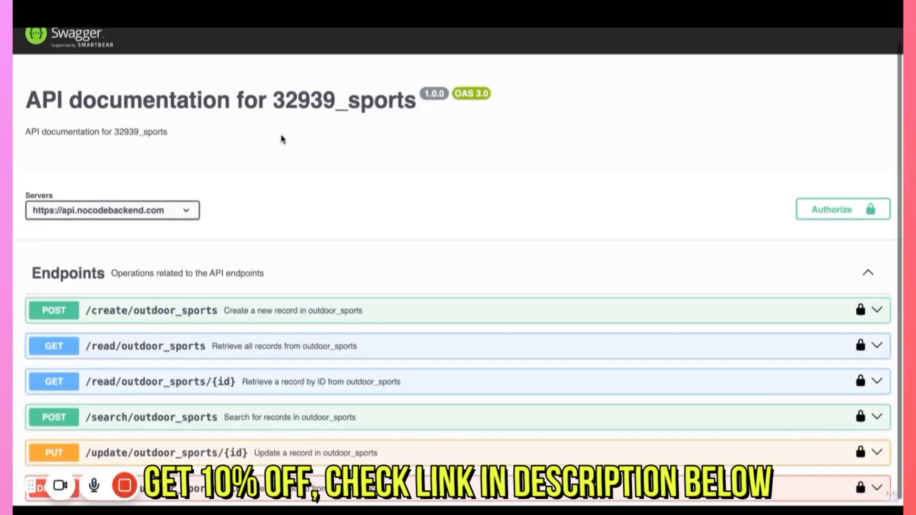
{"action": "scroll", "coordinate": [238, 267], "scroll_direction": "down", "scroll_amount": 1}
{"action": "scroll", "coordinate": [238, 270], "scroll_direction": "up", "scroll_amount": 1}
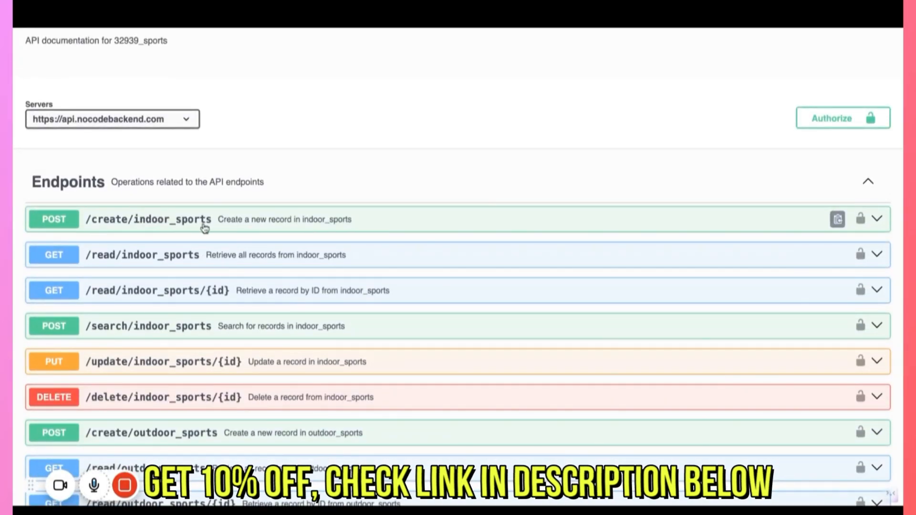
{"action": "scroll", "coordinate": [272, 301], "scroll_direction": "down", "scroll_amount": 3}
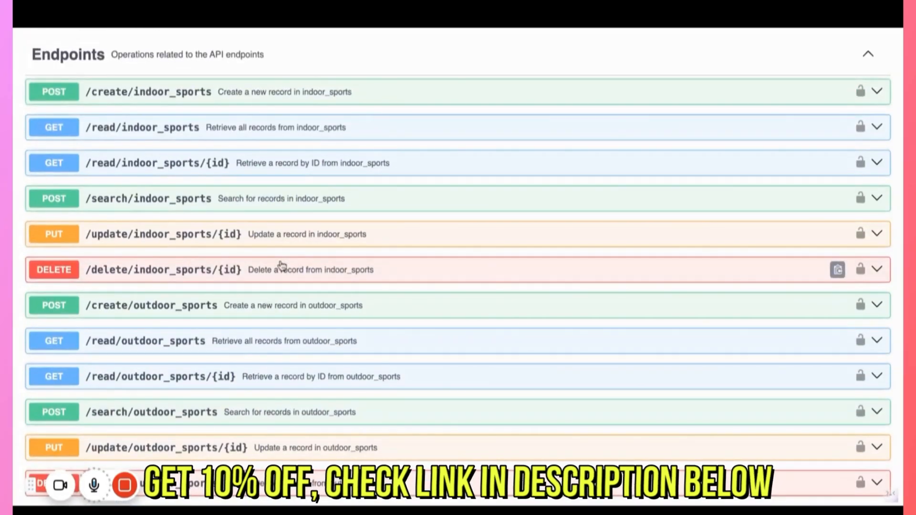
{"action": "scroll", "coordinate": [281, 265], "scroll_direction": "up", "scroll_amount": 5}
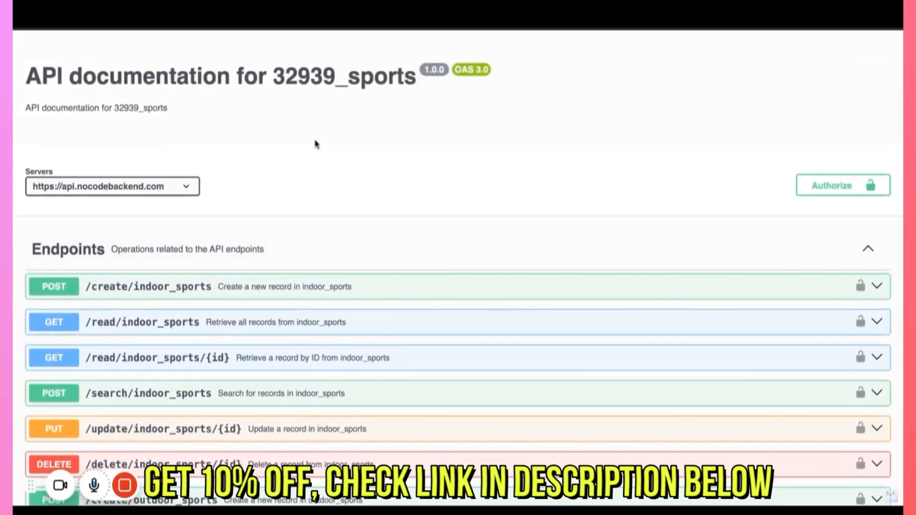
{"action": "scroll", "coordinate": [354, 284], "scroll_direction": "down", "scroll_amount": 1}
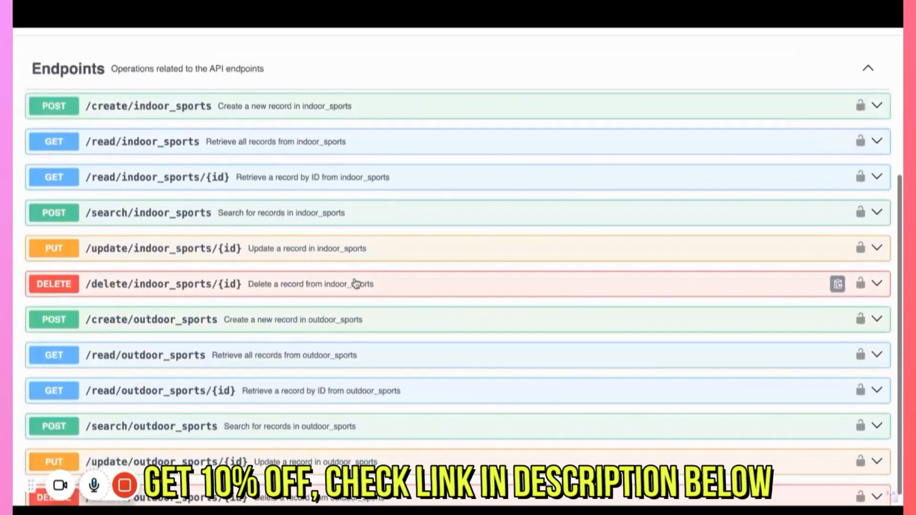
{"action": "scroll", "coordinate": [334, 208], "scroll_direction": "up", "scroll_amount": 3}
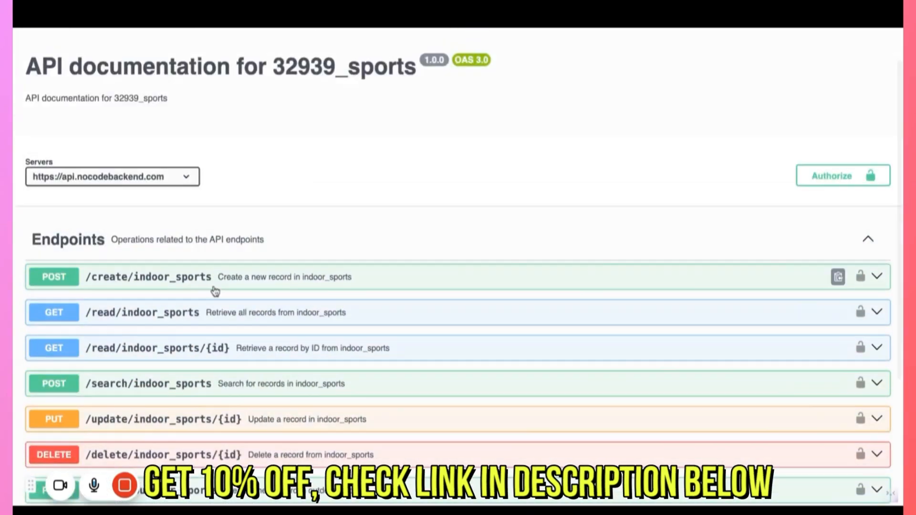
Inspect the parameters and example request body of the /create/indoor_sports endpoint, then collapse its details.
{"action": "left_click", "coordinate": [215, 270]}
{"action": "scroll", "coordinate": [218, 262], "scroll_direction": "down", "scroll_amount": 4}
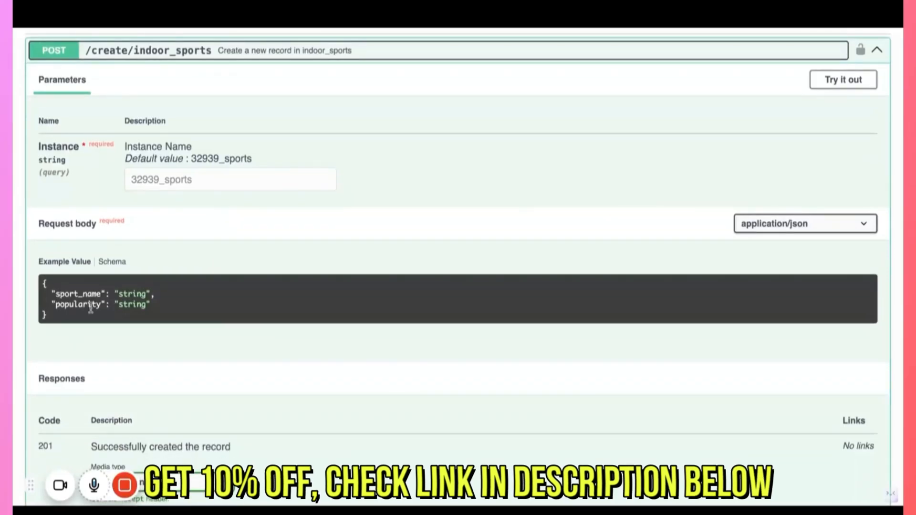
{"action": "scroll", "coordinate": [191, 218], "scroll_direction": "up", "scroll_amount": 3}
{"action": "left_click", "coordinate": [215, 212]}
{"action": "scroll", "coordinate": [214, 218], "scroll_direction": "down", "scroll_amount": 2}
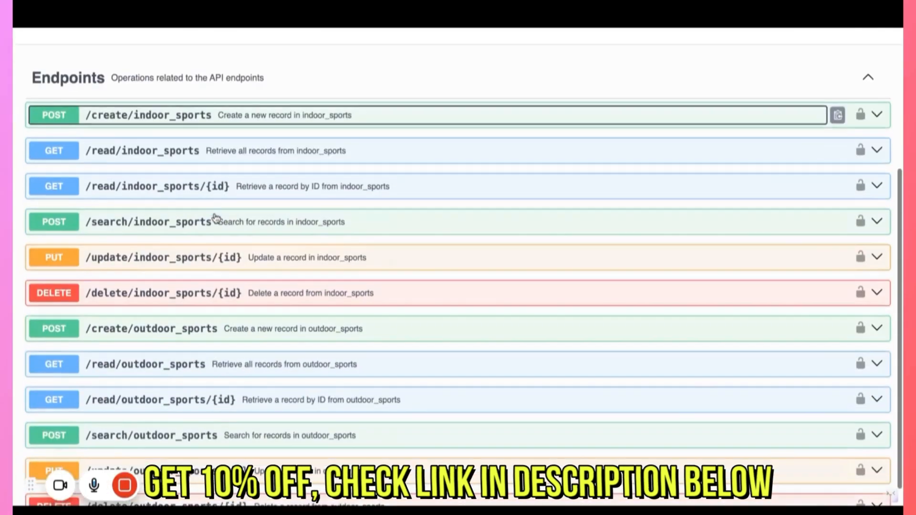